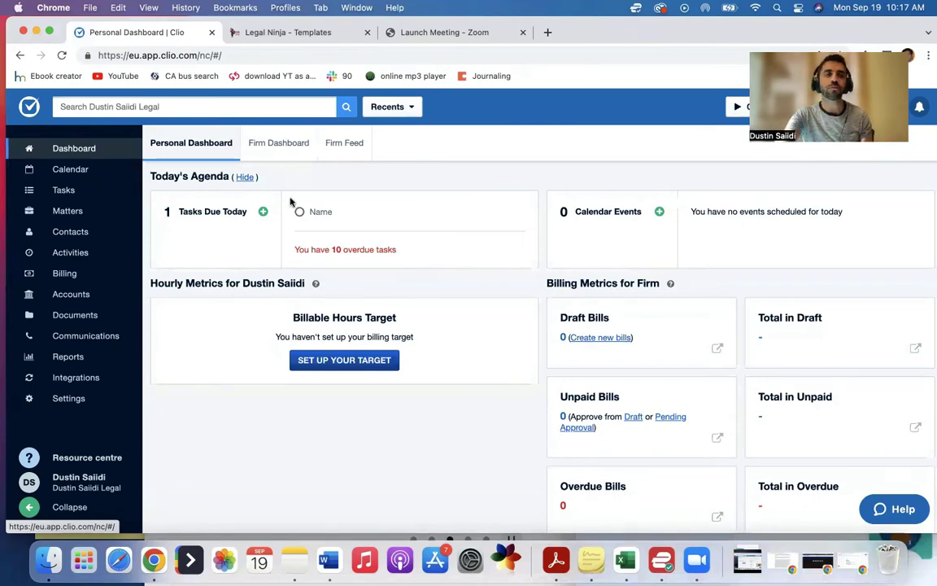
# Go to the Notes section of the 00006-test matter
pyautogui.click(73, 211)
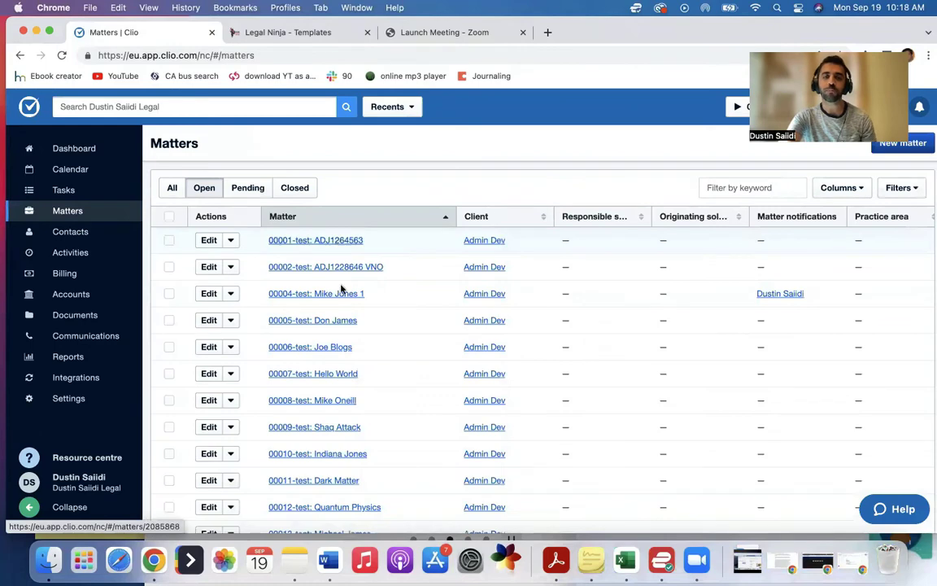
pyautogui.click(331, 348)
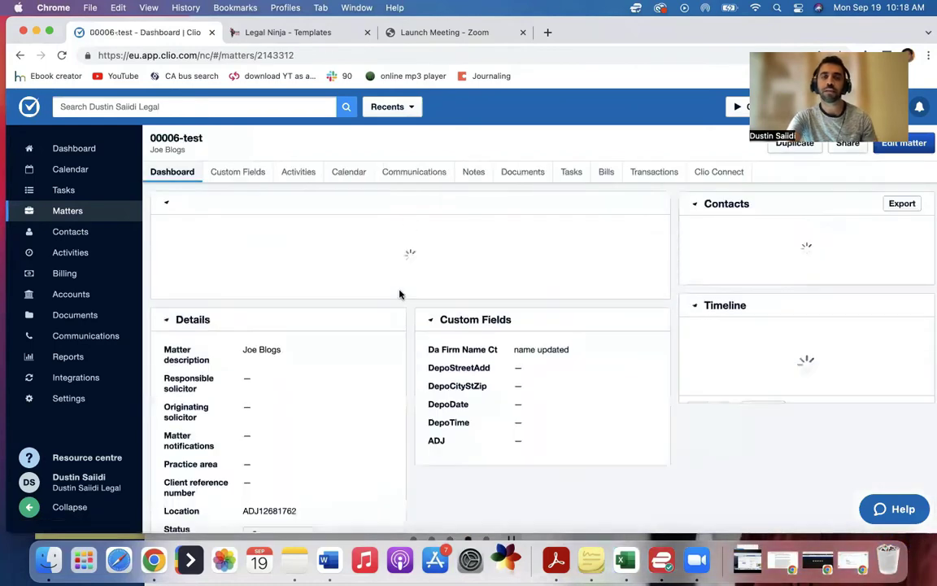
pyautogui.click(471, 172)
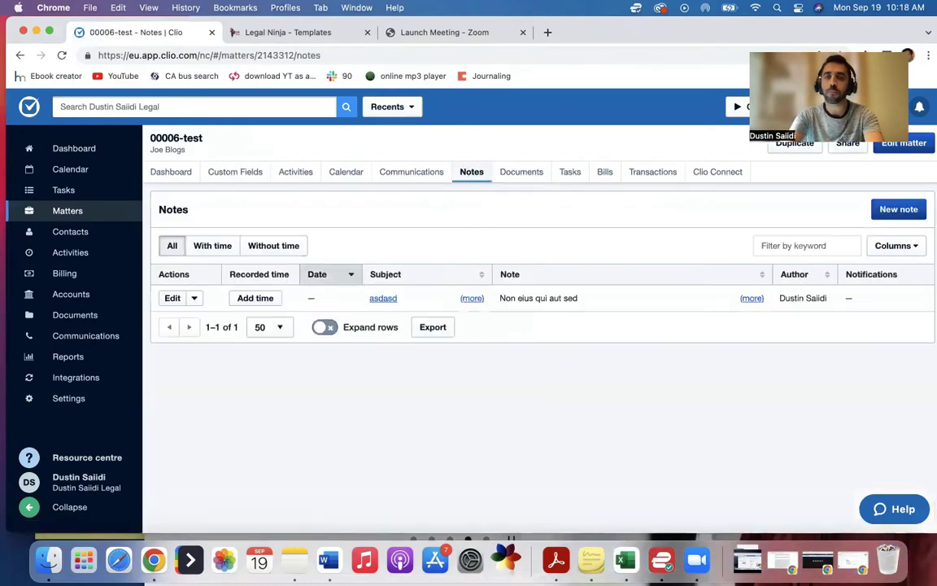
# Save a new note titled 'CC#' reading 'Spoke to the client. They confirmed deposition'
pyautogui.click(898, 209)
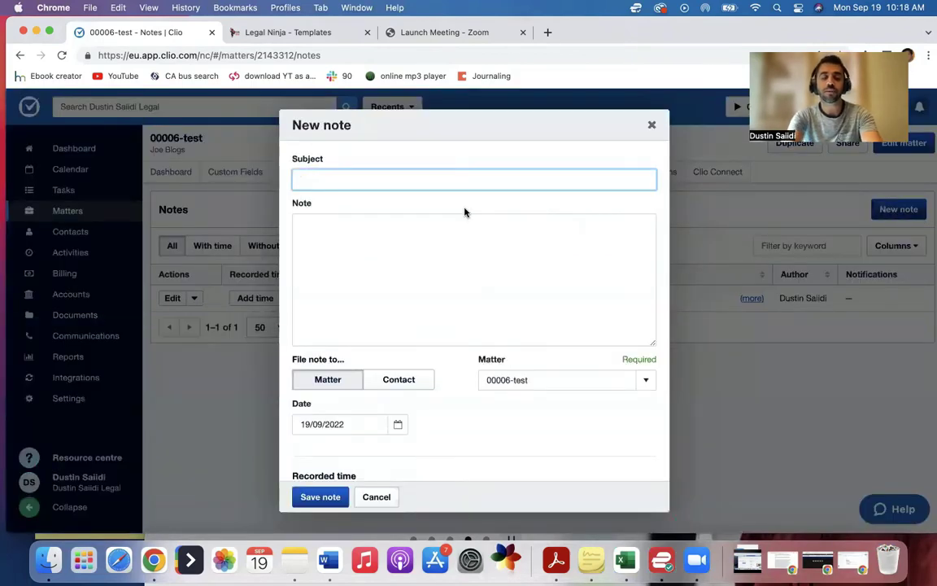
pyautogui.write('CC#')
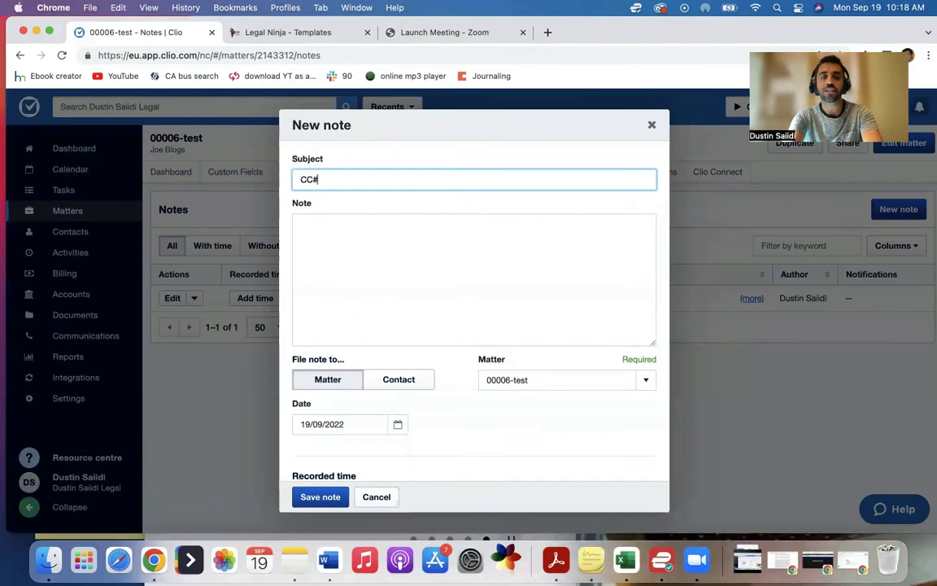
pyautogui.click(300, 225)
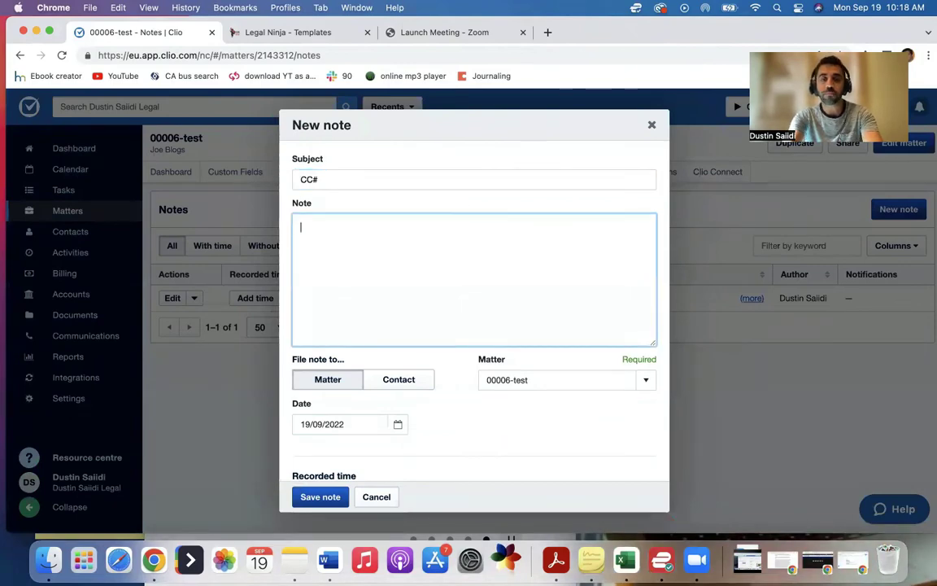
pyautogui.write('Spoe to the client.')
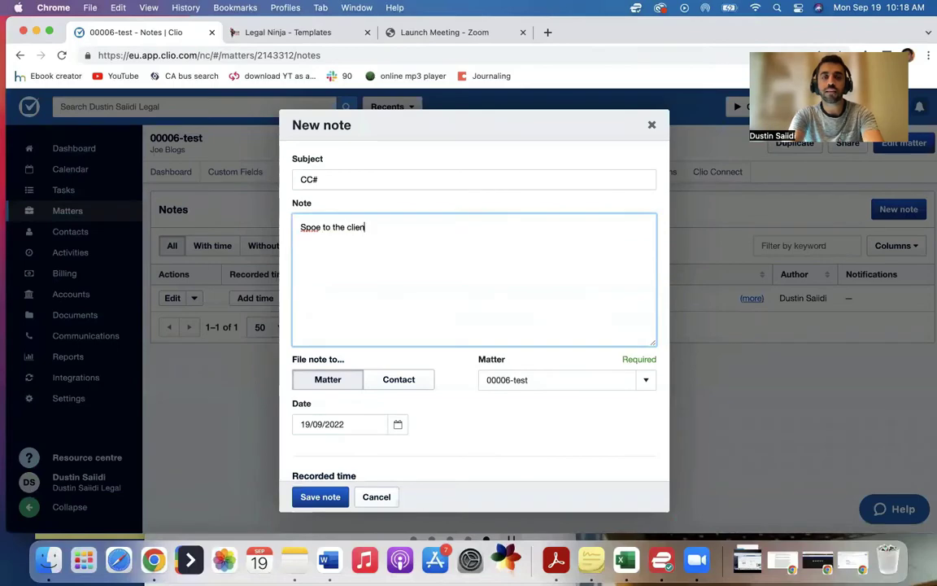
pyautogui.click(317, 228)
pyautogui.write('k')
pyautogui.click(371, 228)
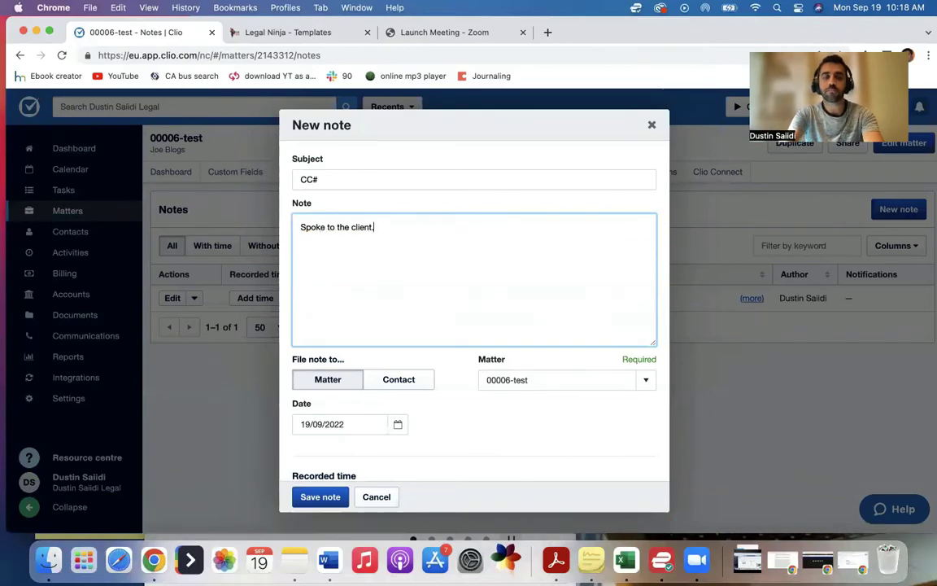
pyautogui.write('They confirmed deposition')
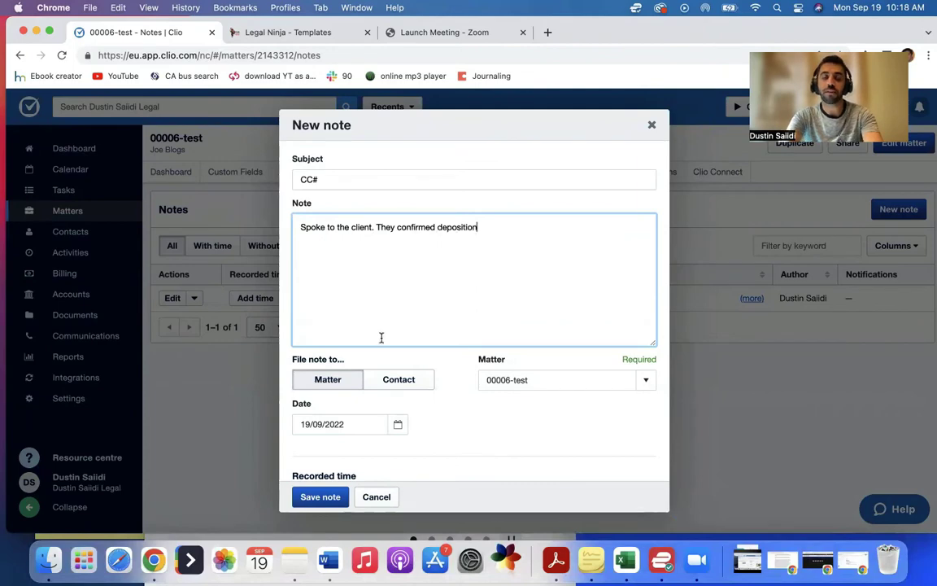
pyautogui.scroll(-5, 406, 358)
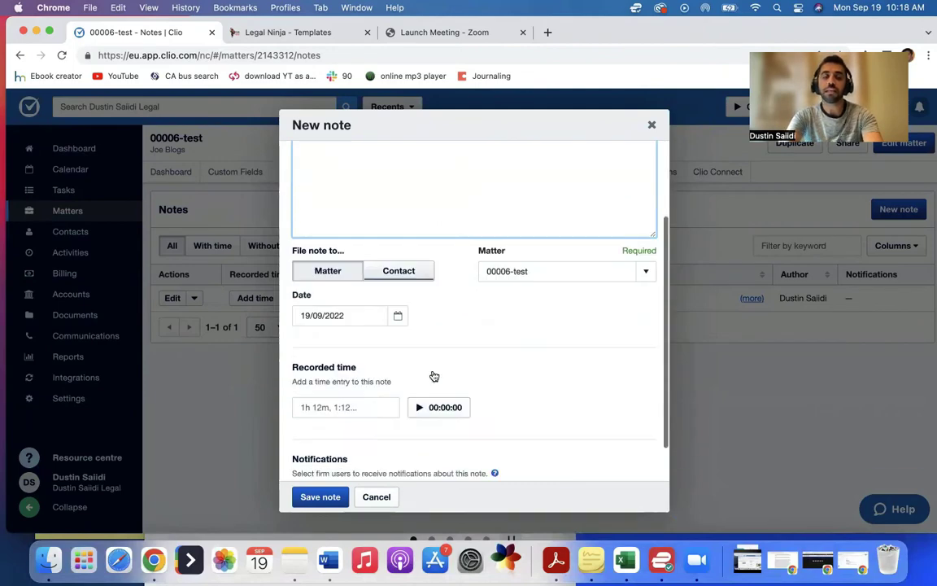
pyautogui.click(325, 496)
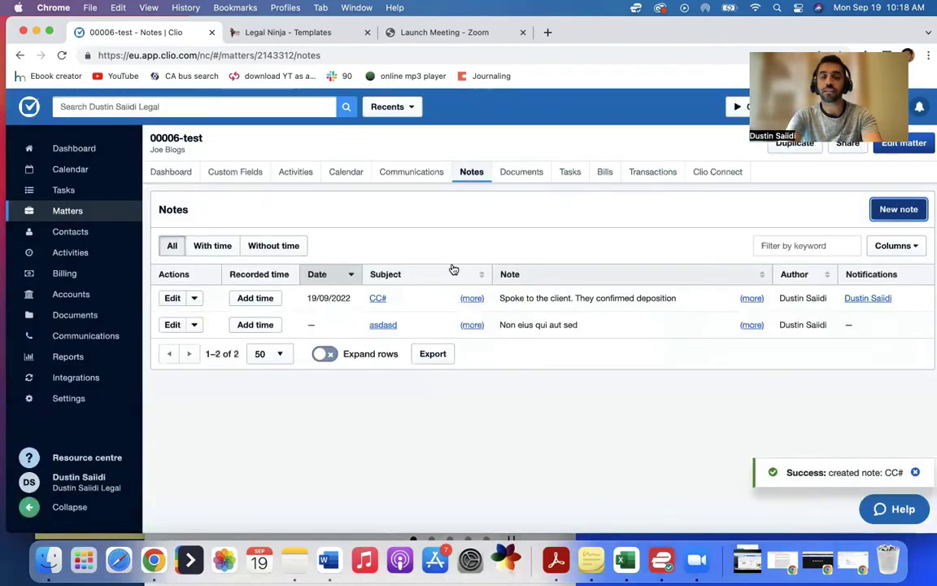
# Save a new note with subject 'Deposition notice received', copying it into the note body
pyautogui.click(885, 210)
pyautogui.write('De;o')
pyautogui.press('BackSpace')
pyautogui.press('BackSpace')
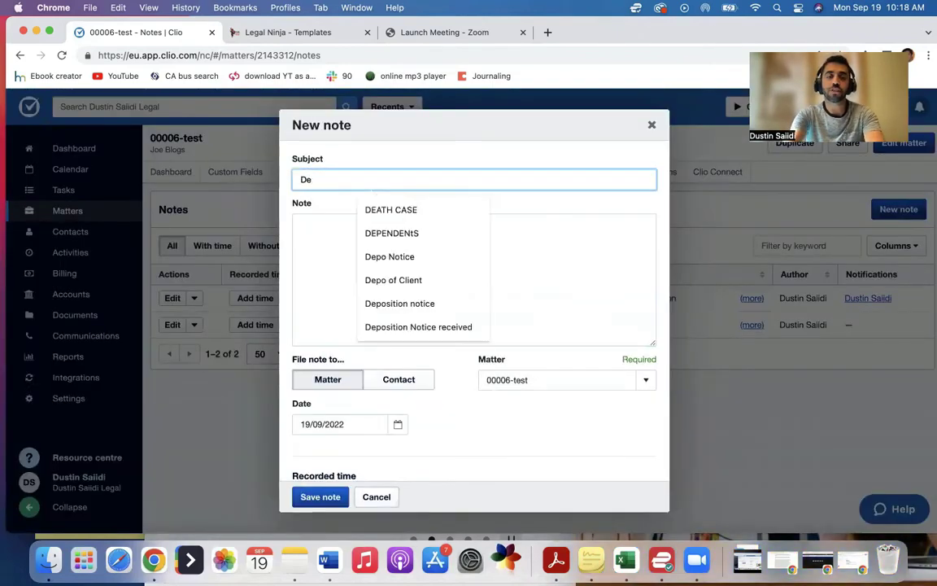
pyautogui.write('position notice received')
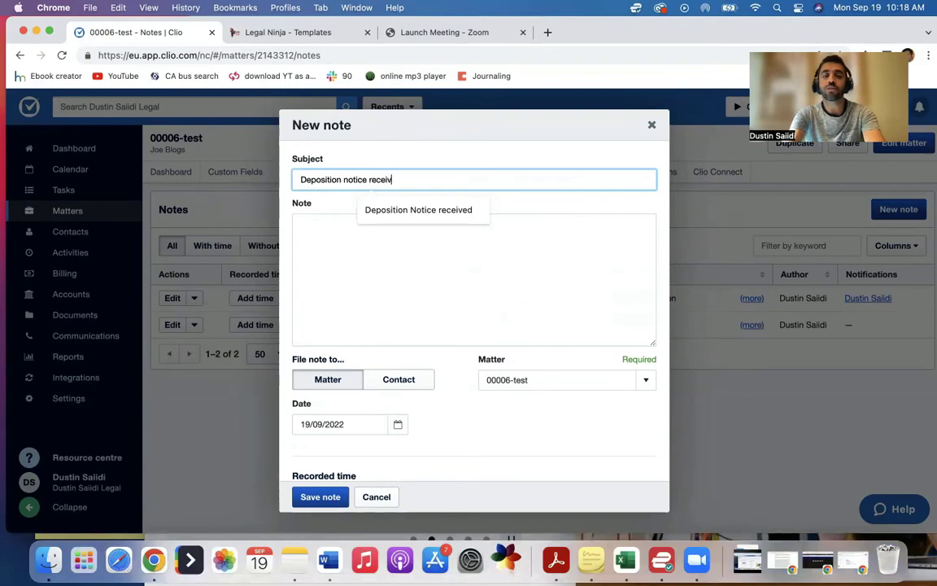
pyautogui.press('Tab')
pyautogui.click(407, 178)
pyautogui.press('super+a')
pyautogui.press('super+c')
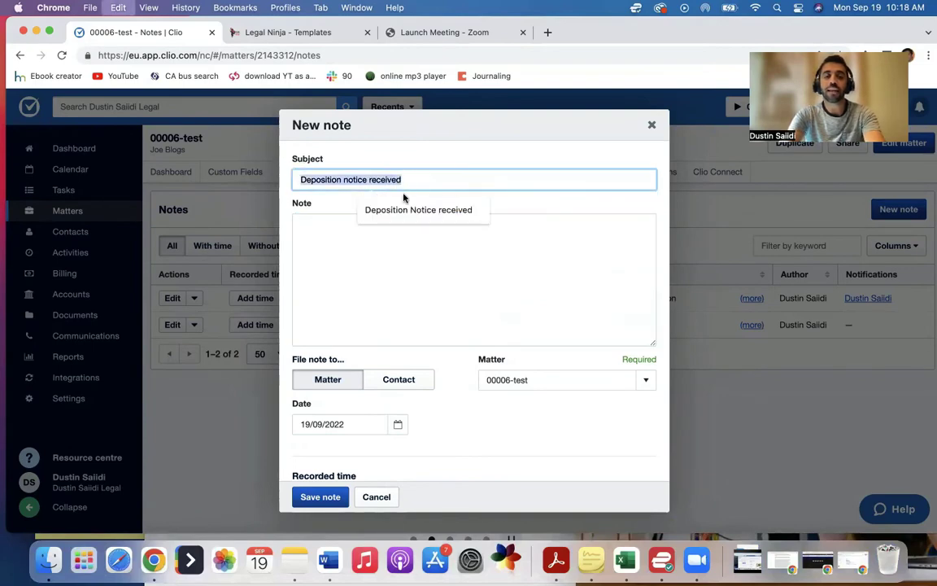
pyautogui.click(391, 242)
pyautogui.press('super+v')
pyautogui.scroll(-5, 341, 456)
pyautogui.click(326, 497)
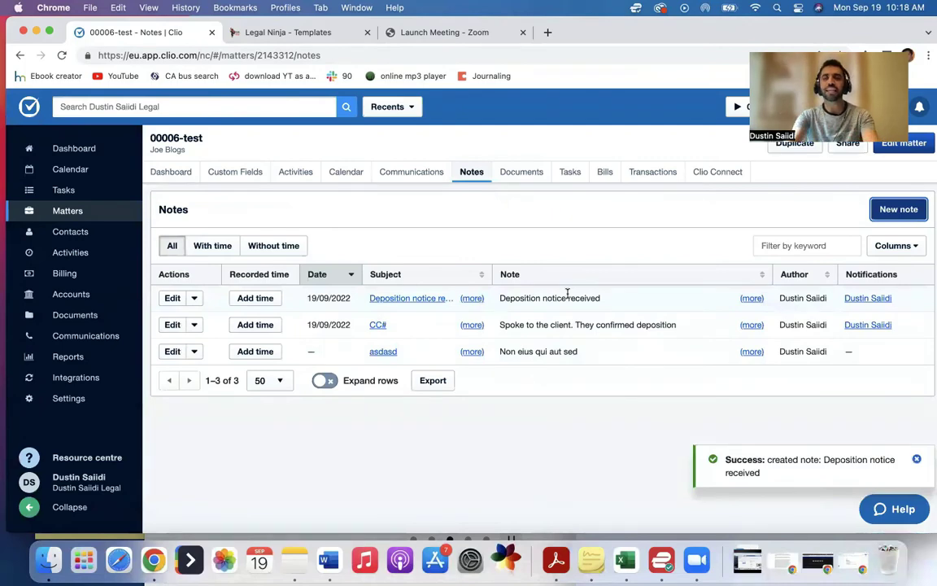
pyautogui.click(778, 245)
pyautogui.write('depo')
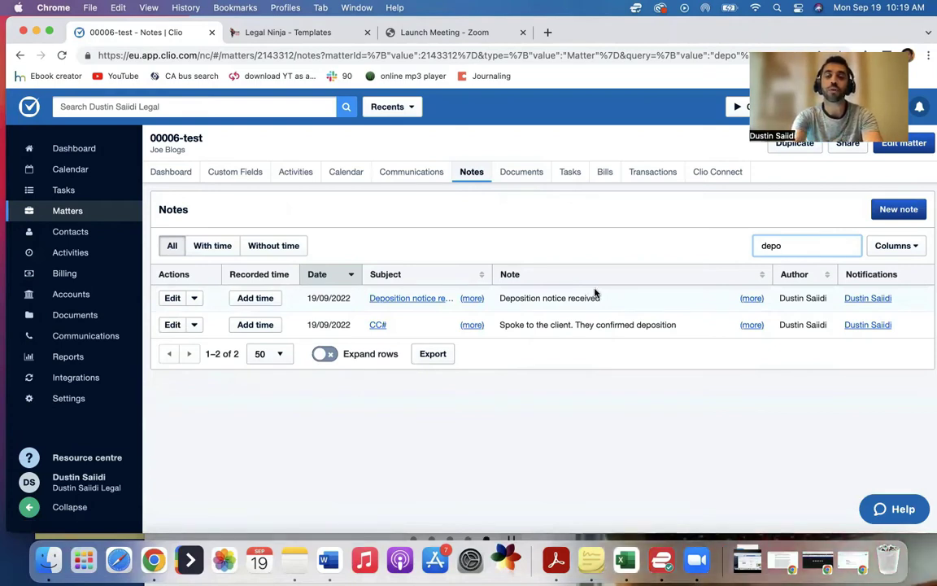
pyautogui.press('BackSpace')
pyautogui.press('BackSpace')
pyautogui.press('BackSpace')
pyautogui.press('BackSpace')
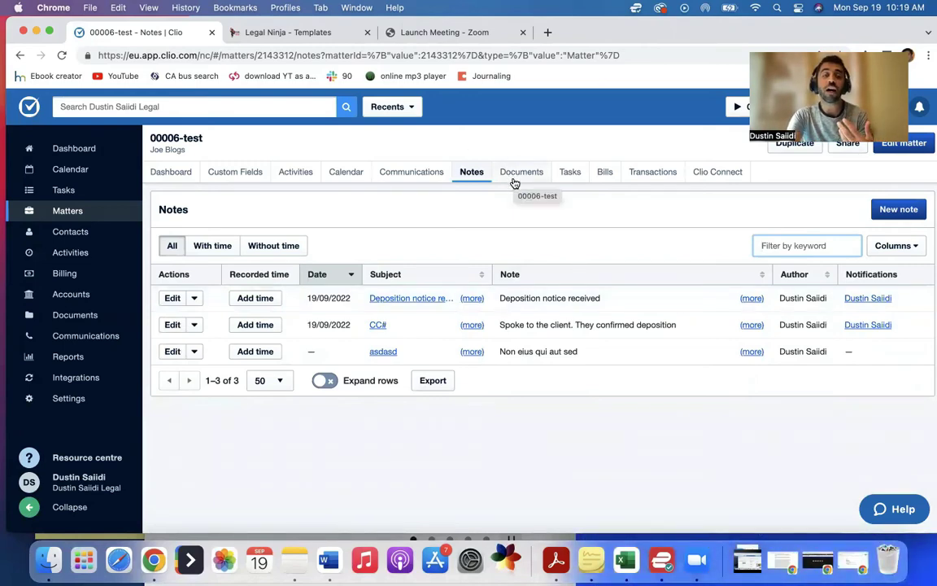
# In the Legal Ninja Templates tab, bring up the Add Template form
pyautogui.click(231, 36)
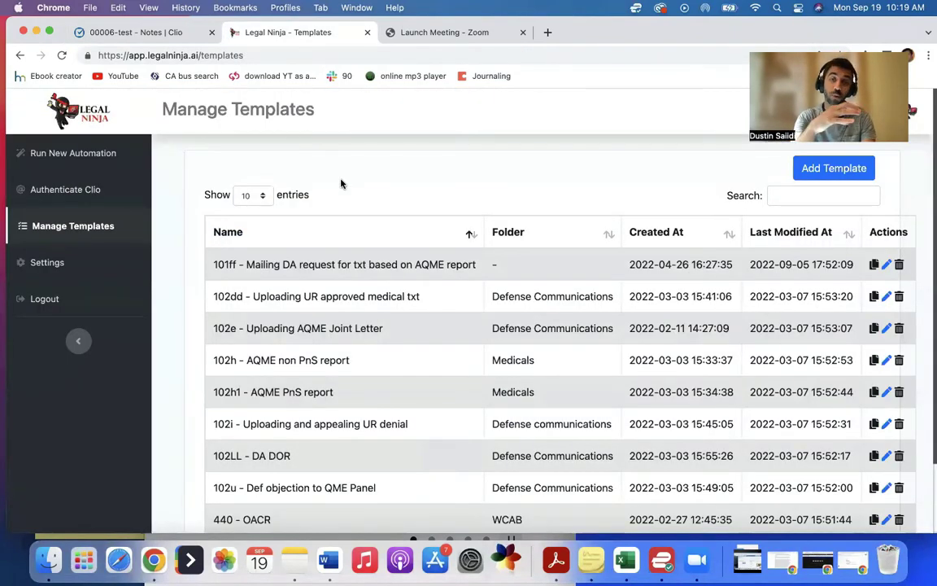
pyautogui.click(822, 170)
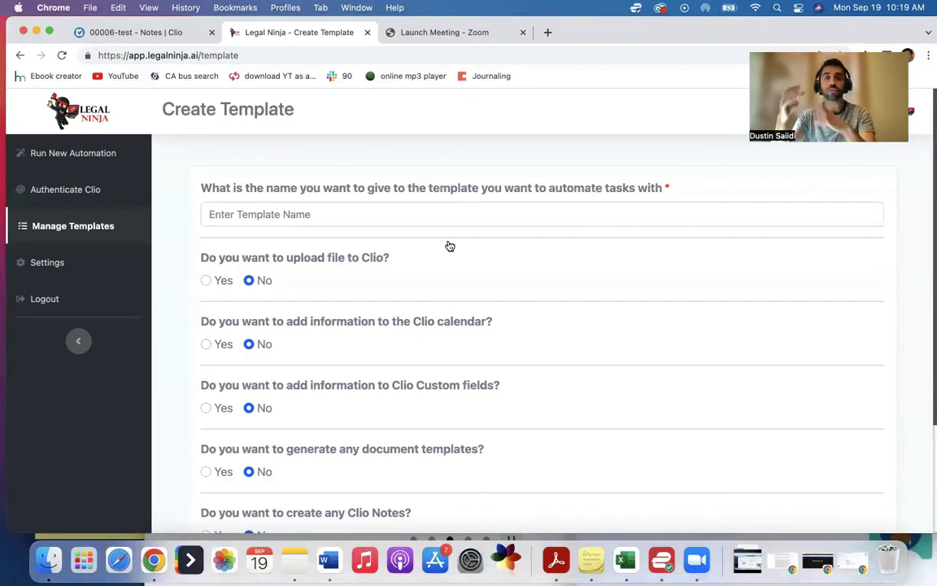
pyautogui.scroll(-4, 450, 245)
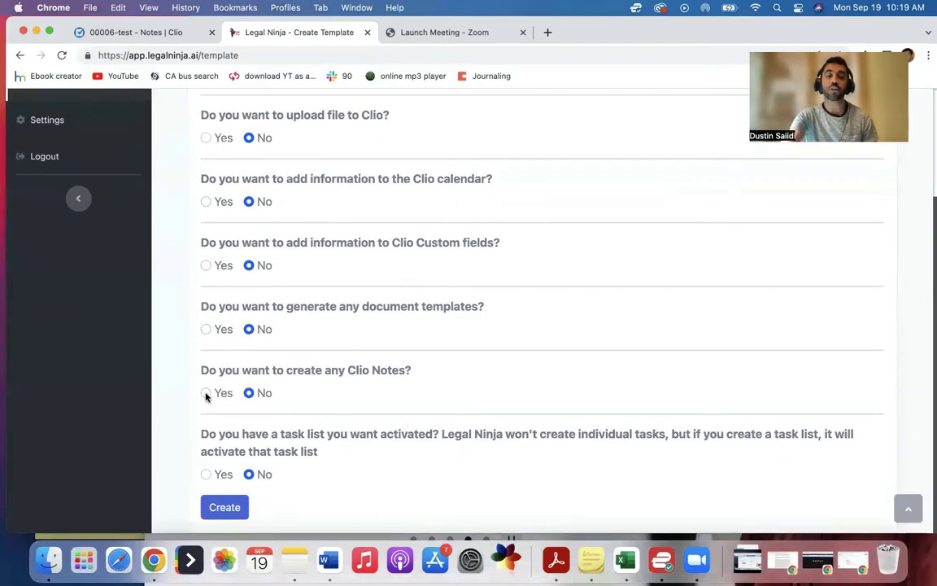
# Name the new template 'Deposition notice'
pyautogui.scroll(4, 294, 218)
pyautogui.click(294, 218)
pyautogui.write('Deposi')
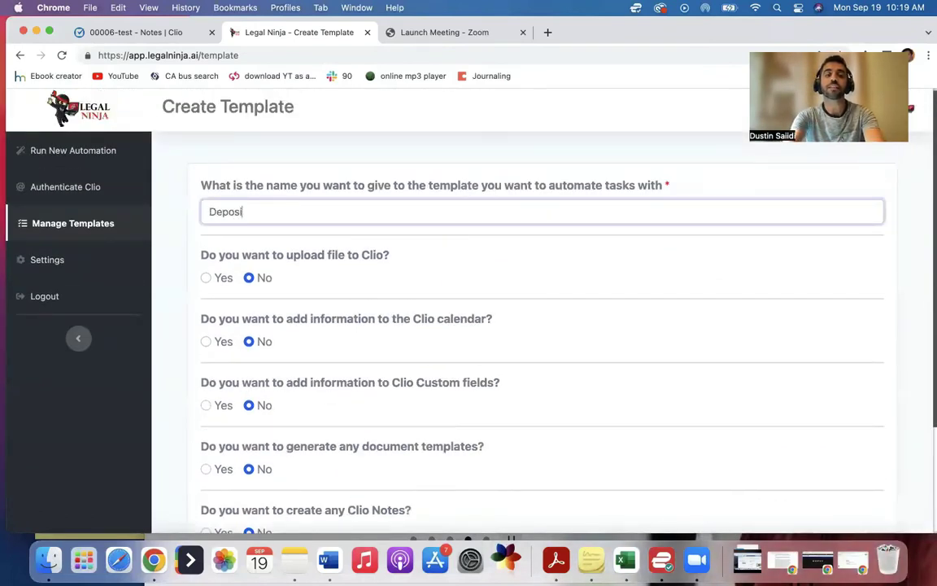
pyautogui.write('tion notice')
# Set Clio Notes to Yes and enter 'Deposition notice received' as the note subject
pyautogui.scroll(-4, 267, 307)
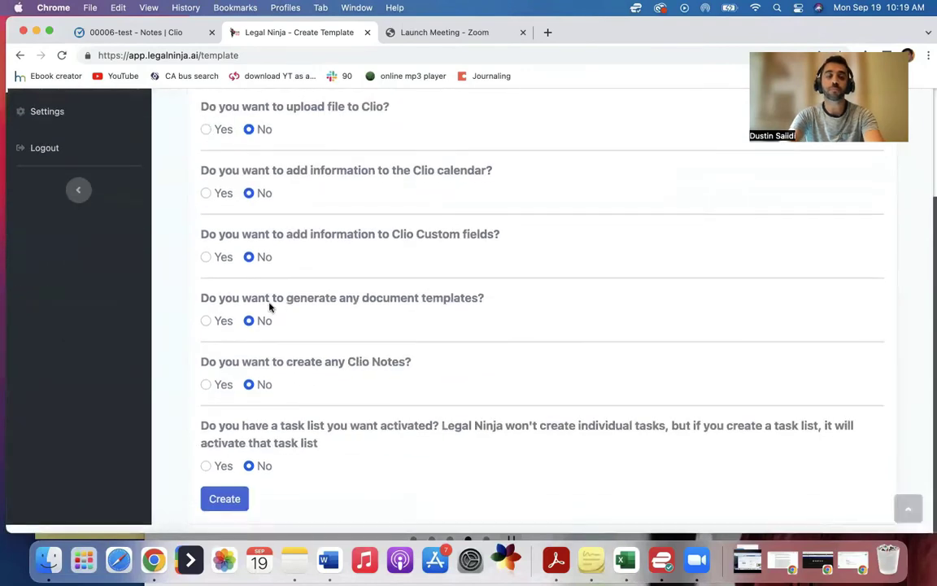
pyautogui.click(206, 393)
pyautogui.scroll(-1, 402, 367)
pyautogui.click(398, 388)
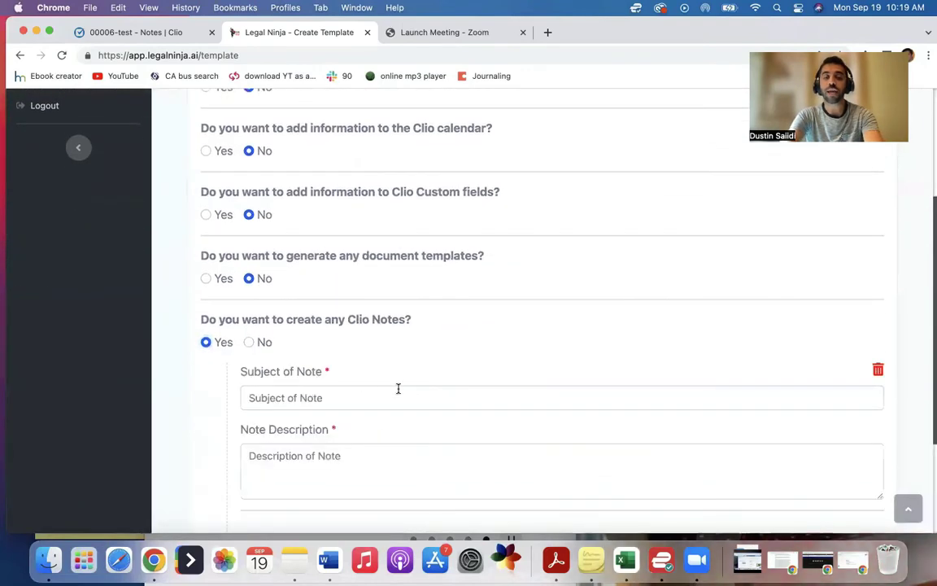
pyautogui.click(398, 392)
pyautogui.write('Deposition ')
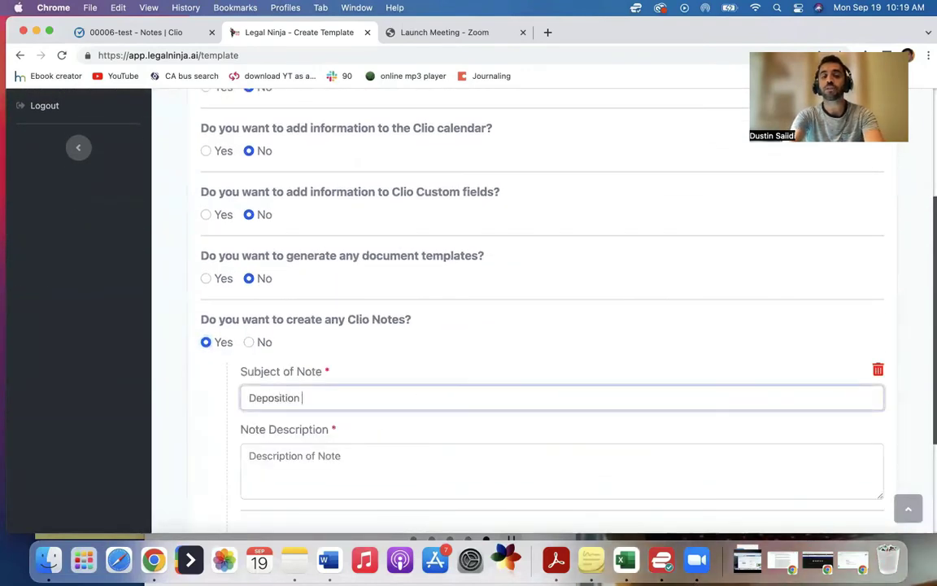
pyautogui.write('notice received')
# Copy the subject 'Deposition notice received' into the Note Description field
pyautogui.press('super+a')
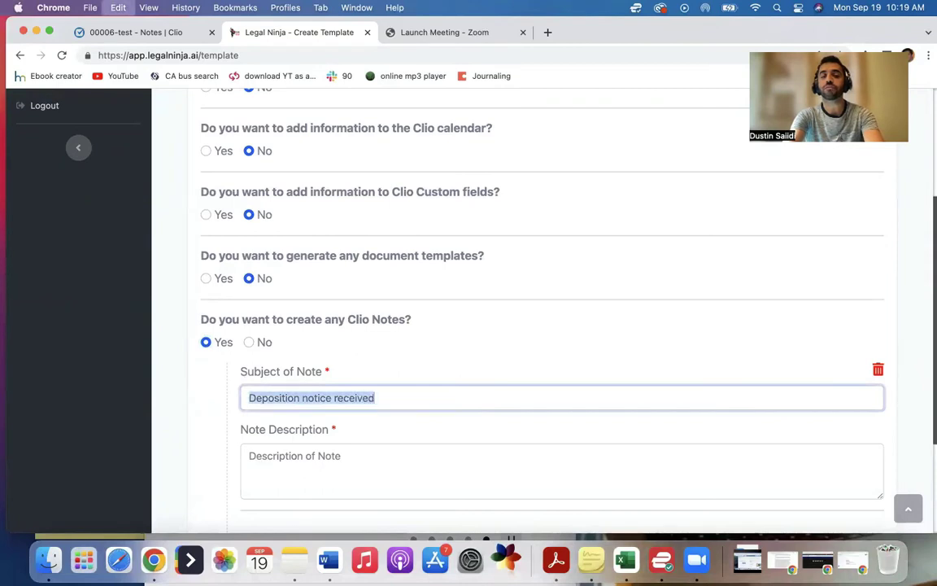
pyautogui.press('super+c')
pyautogui.click(339, 479)
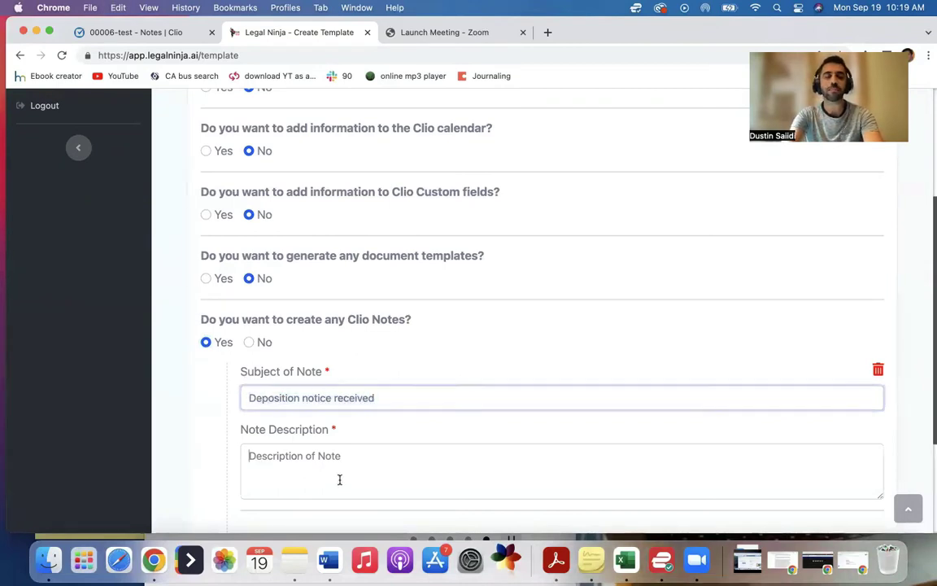
pyautogui.press('super+v')
pyautogui.scroll(-4, 346, 459)
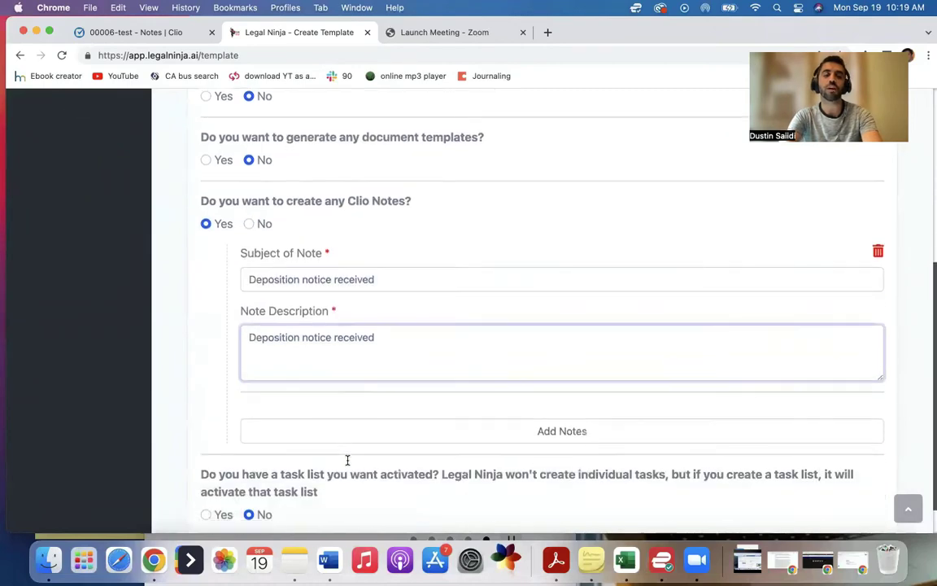
pyautogui.scroll(7, 355, 270)
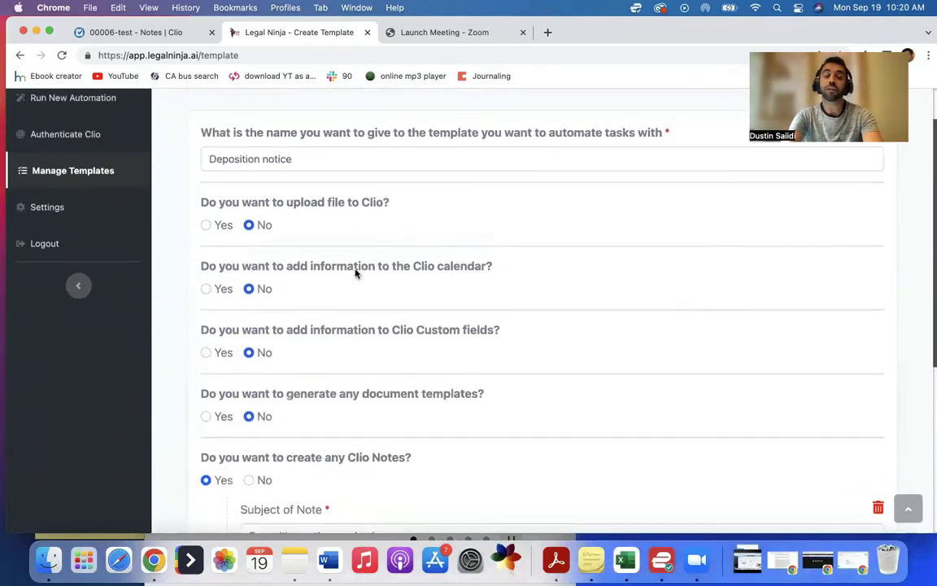
pyautogui.scroll(-6, 355, 271)
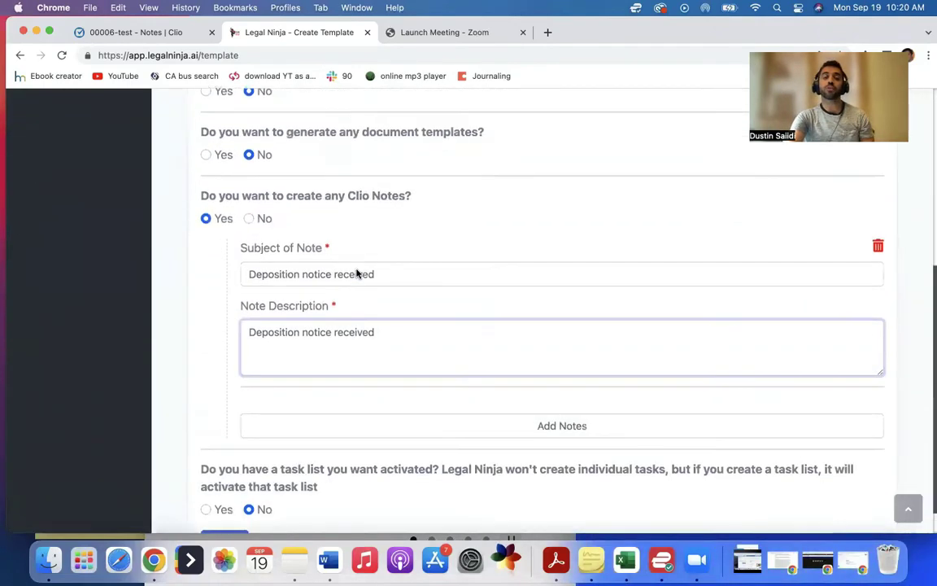
pyautogui.scroll(6, 358, 272)
pyautogui.scroll(2, 356, 274)
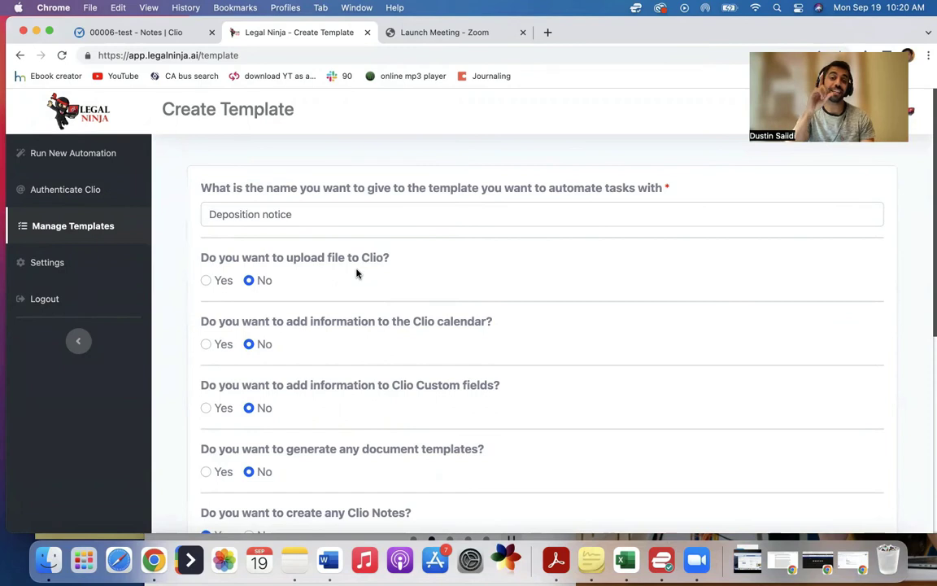
pyautogui.scroll(-5, 356, 274)
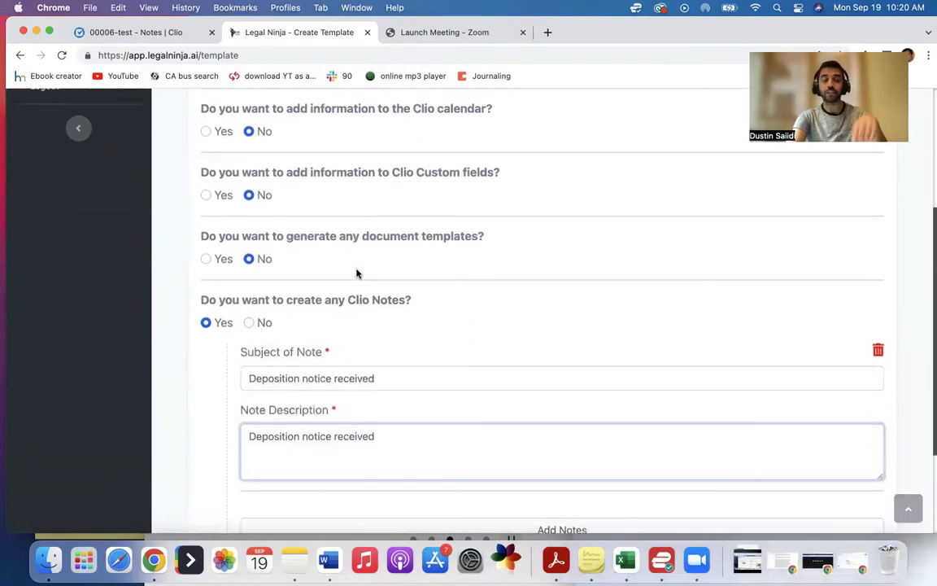